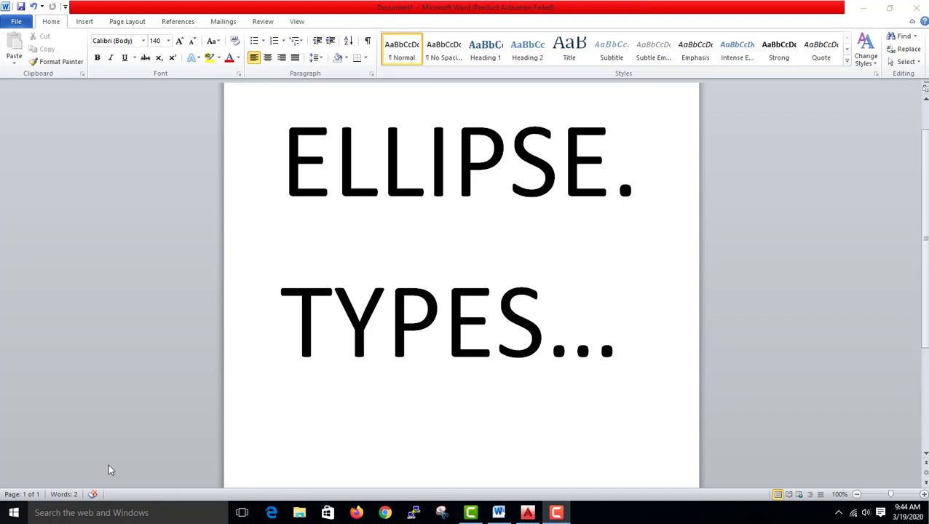
Erase the old dimensioned ellipse, its dimensions, the arc and the tilted ellipse, leaving an empty canvas.
{"action": "left_click", "coordinate": [527, 513]}
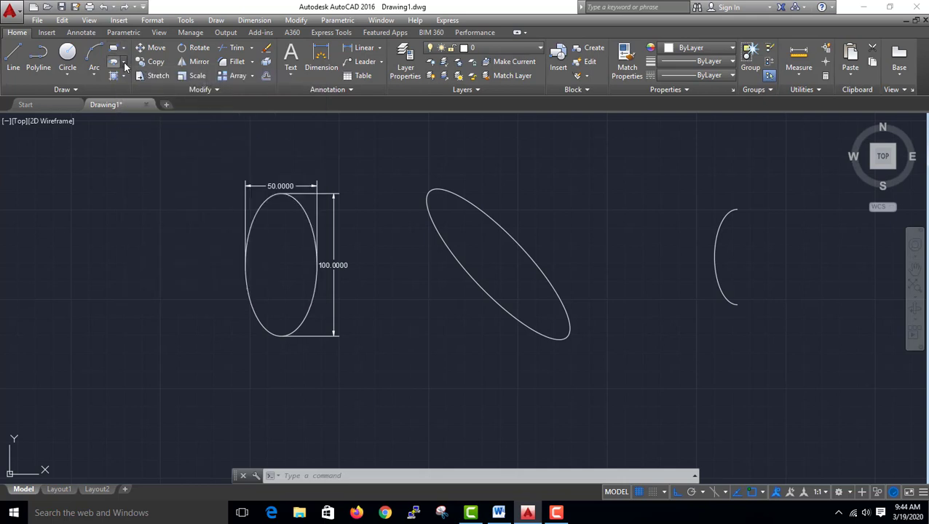
{"action": "left_click", "coordinate": [123, 62]}
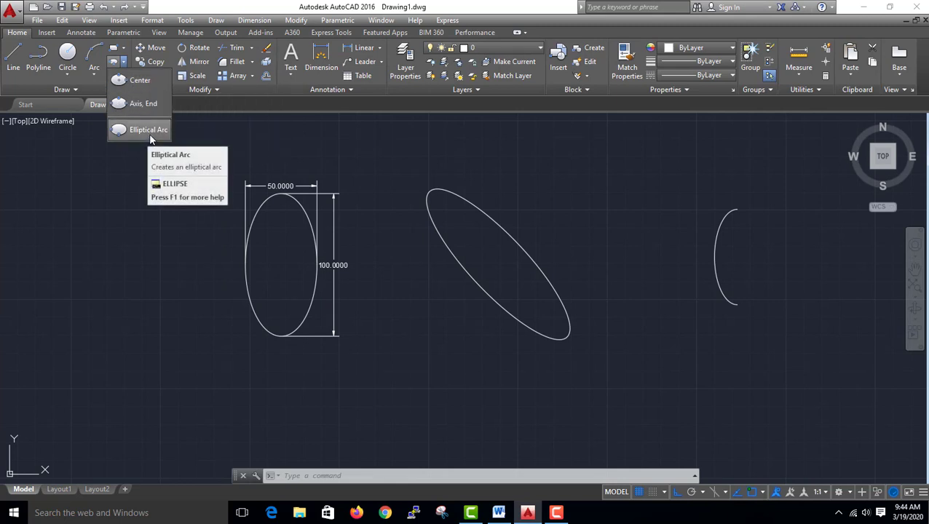
{"action": "left_click", "coordinate": [767, 159]}
{"action": "left_click", "coordinate": [127, 315]}
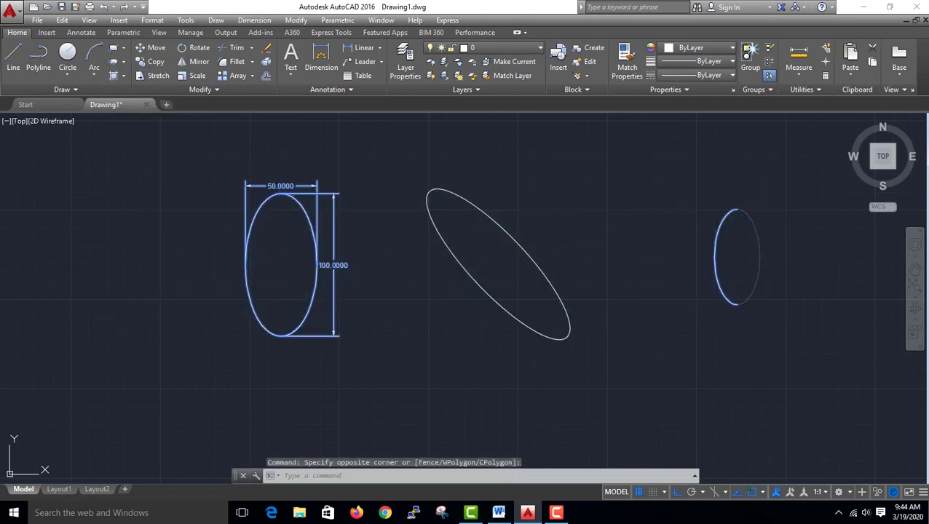
{"action": "key", "text": "Delete"}
{"action": "left_click", "coordinate": [641, 146]}
{"action": "left_click", "coordinate": [438, 243]}
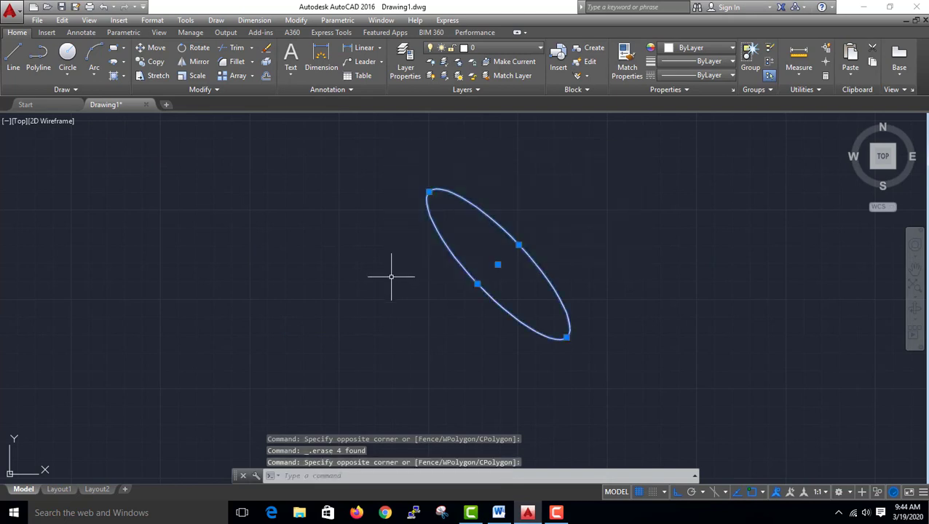
{"action": "key", "text": "Delete"}
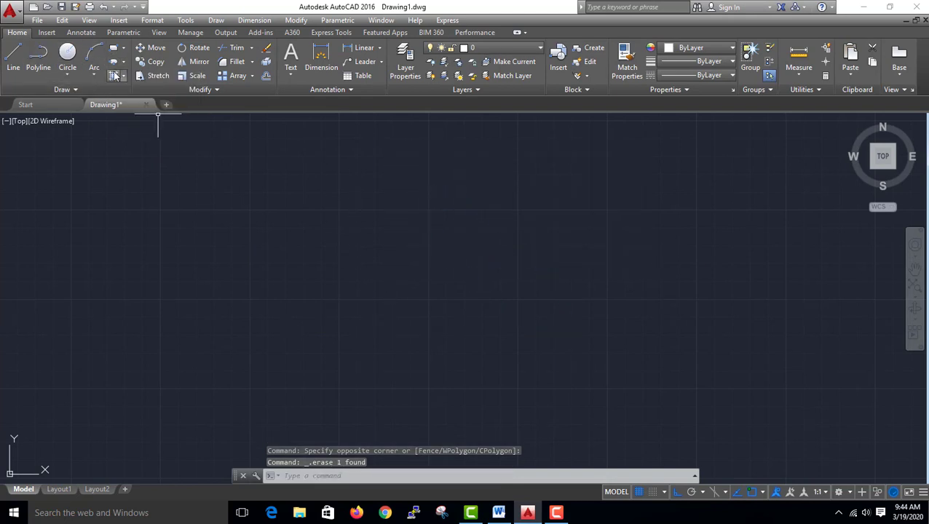
Draw a centre ellipse with a 50-unit vertical axis endpoint and a 25-unit other axis.
{"action": "left_click", "coordinate": [124, 64]}
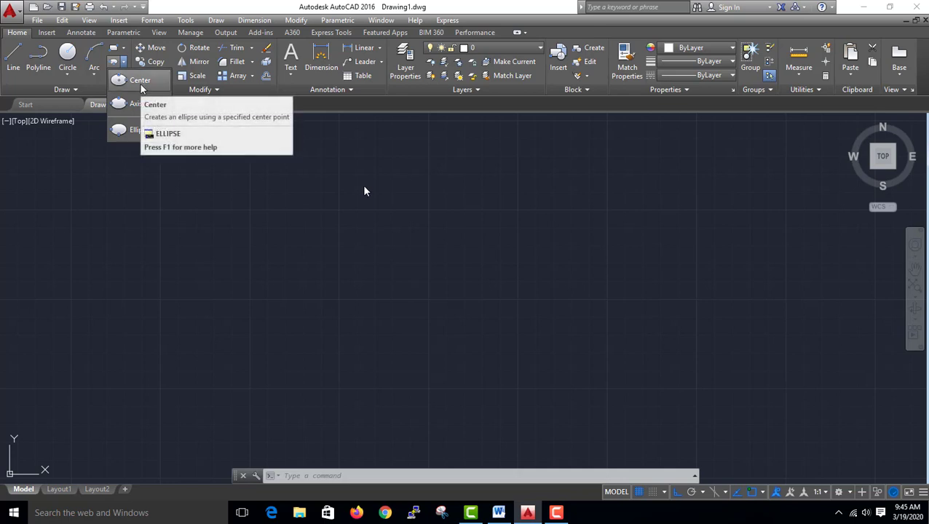
{"action": "left_click", "coordinate": [140, 80]}
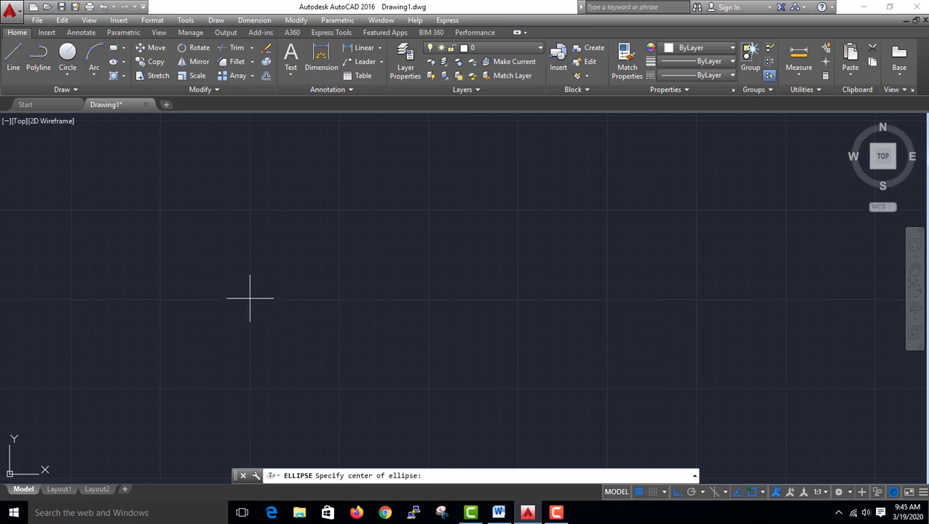
{"action": "left_click", "coordinate": [250, 297]}
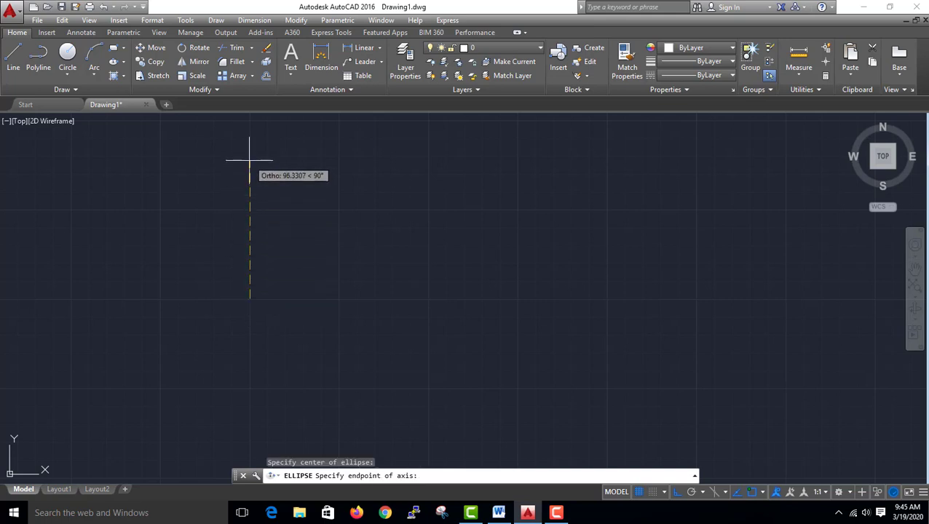
{"action": "type", "text": "50"}
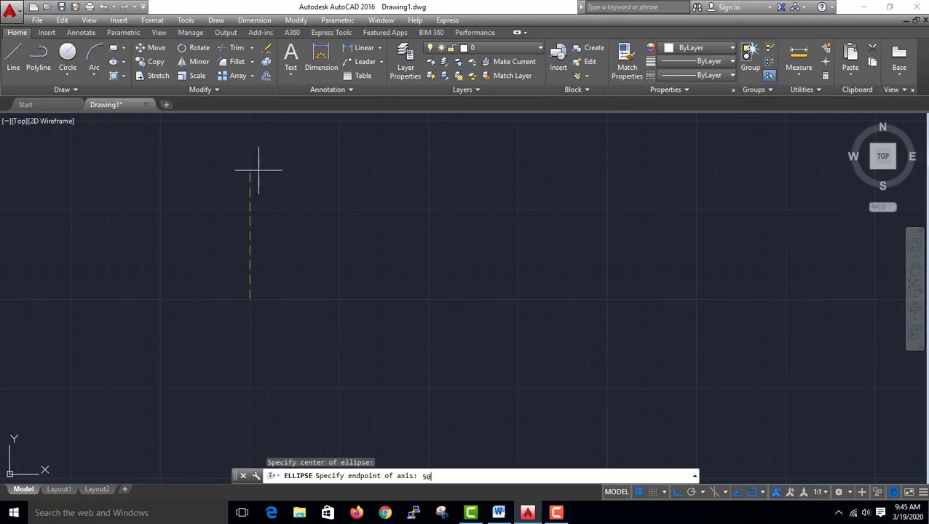
{"action": "key", "text": "Return"}
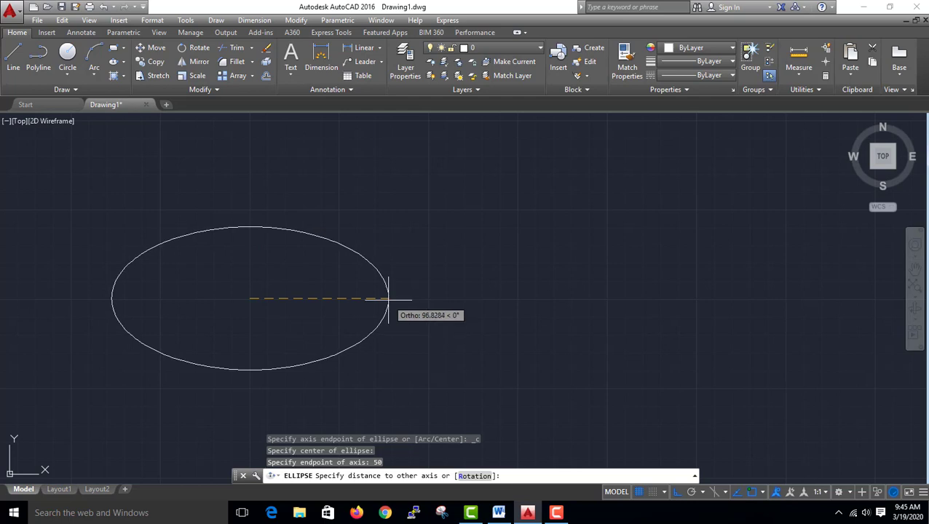
{"action": "type", "text": "25"}
{"action": "key", "text": "Return"}
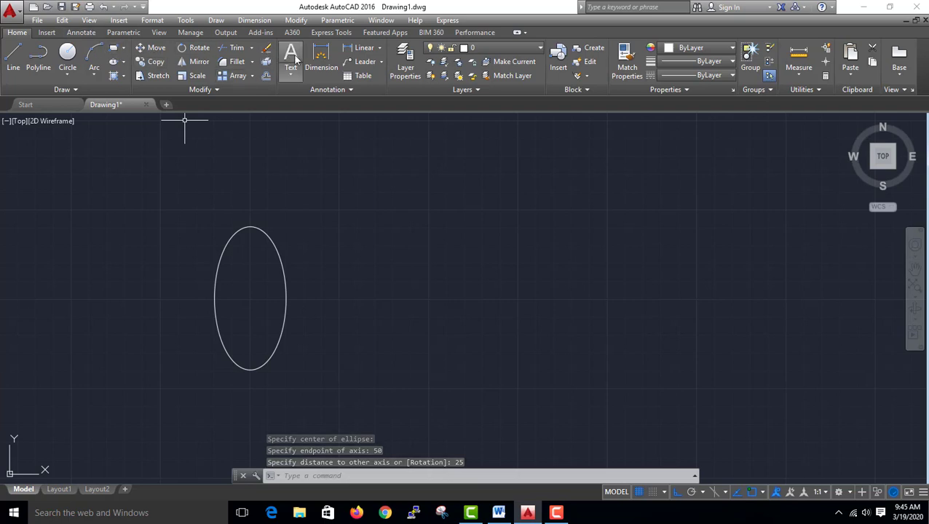
Add linear dimensions on the ellipse quadrants: 100.0000 height on the right, 50.0000 width on top.
{"action": "left_click", "coordinate": [347, 49]}
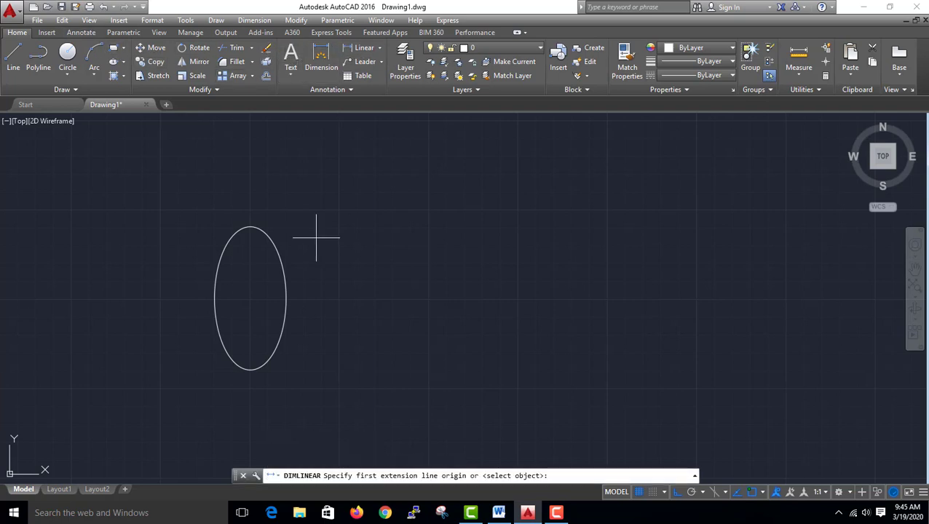
{"action": "left_click", "coordinate": [250, 228]}
{"action": "left_click", "coordinate": [249, 377]}
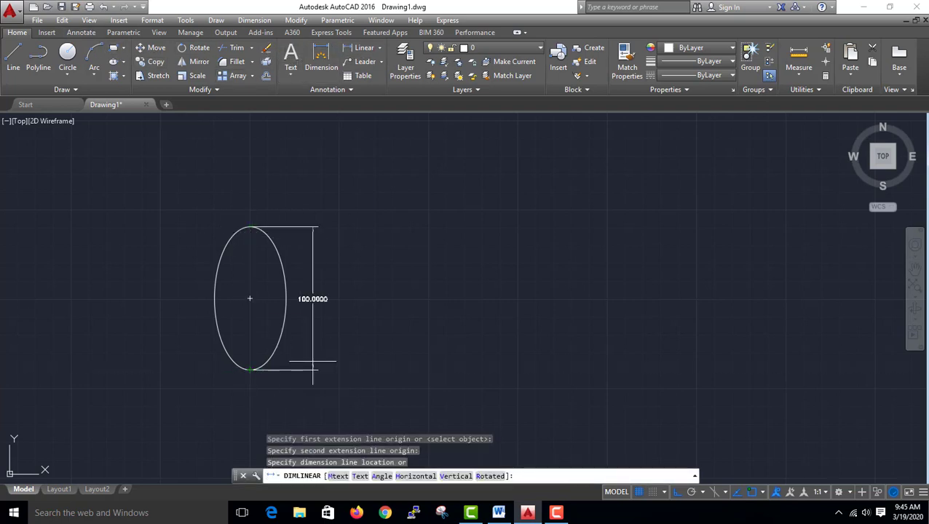
{"action": "left_click", "coordinate": [314, 313]}
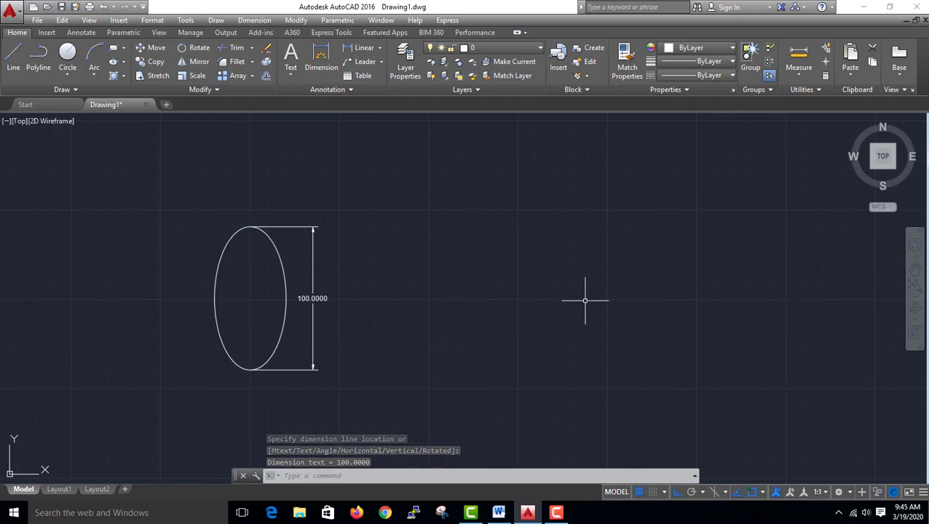
{"action": "left_click", "coordinate": [369, 49]}
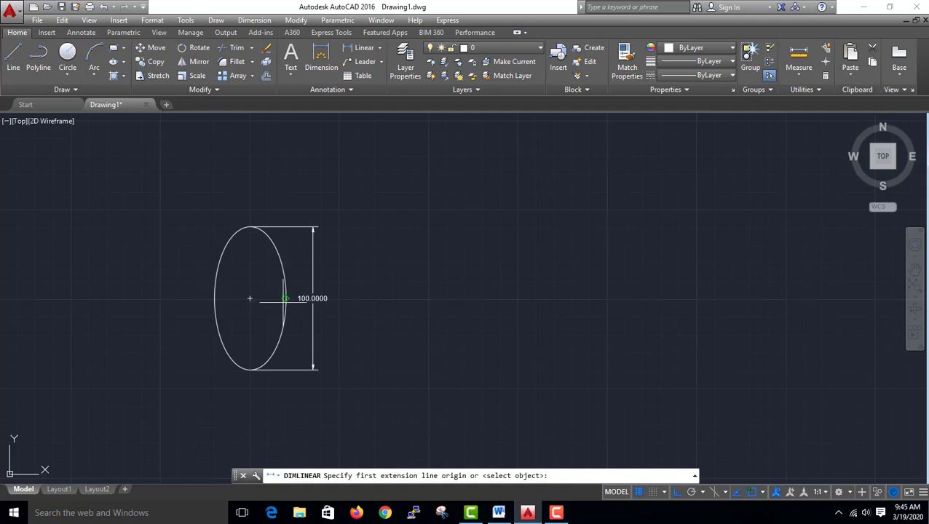
{"action": "left_click", "coordinate": [285, 299]}
{"action": "left_click", "coordinate": [214, 298]}
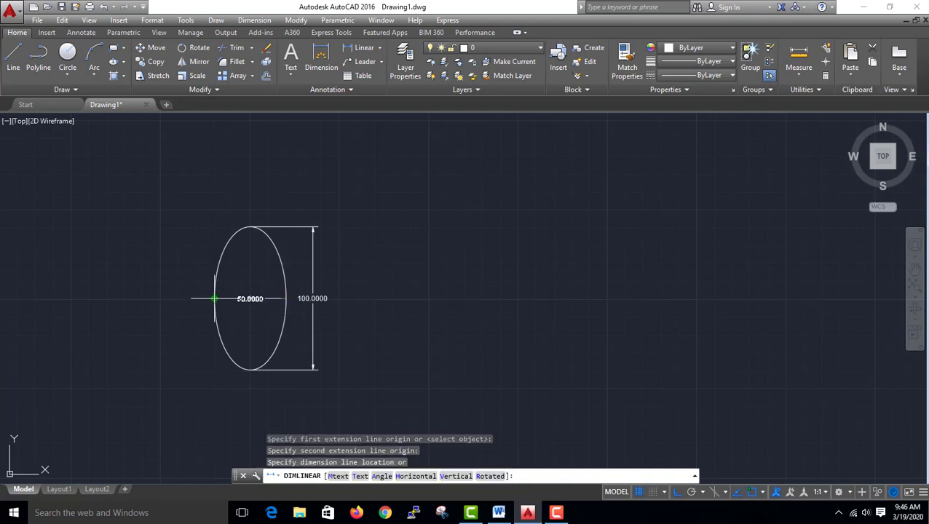
{"action": "left_click", "coordinate": [208, 185]}
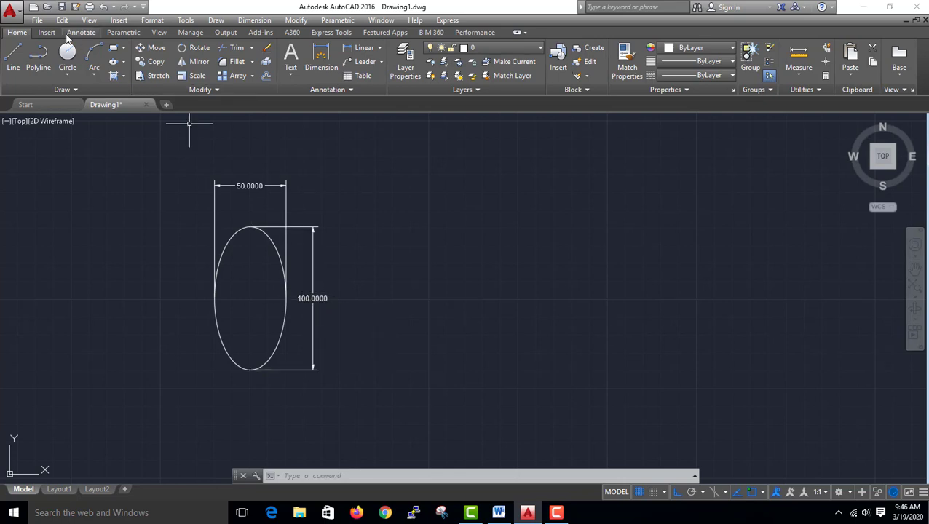
With Ortho off, draw an Axis, End ellipse with a tilted 60-unit axis and 50-unit other axis.
{"action": "left_click", "coordinate": [124, 63]}
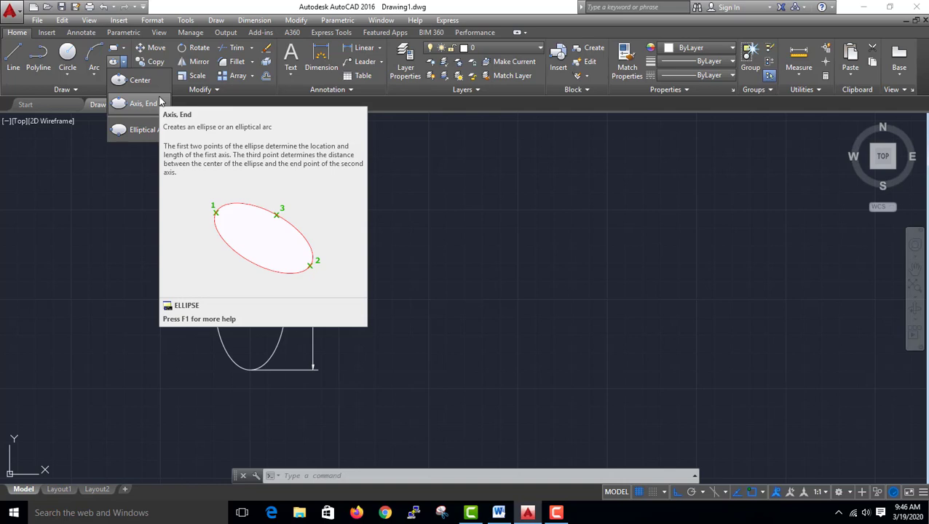
{"action": "left_click", "coordinate": [150, 104]}
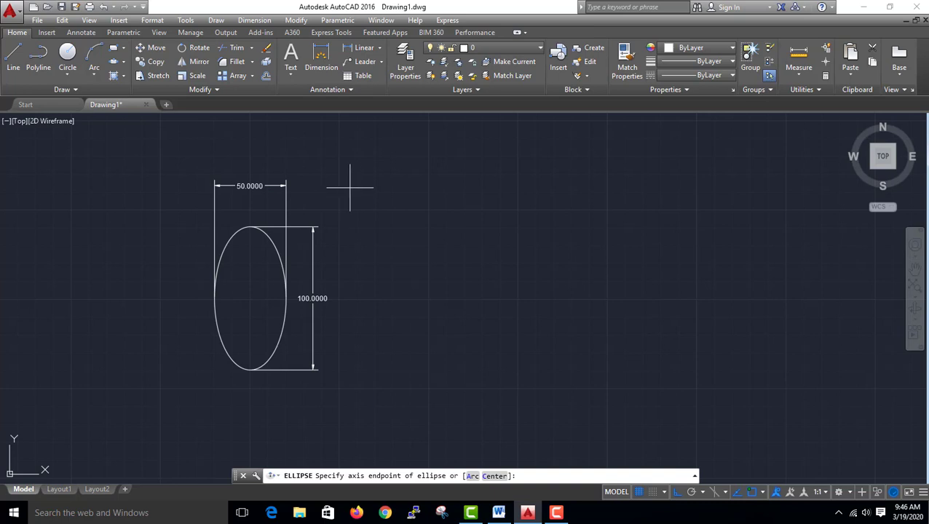
{"action": "key", "text": "F8"}
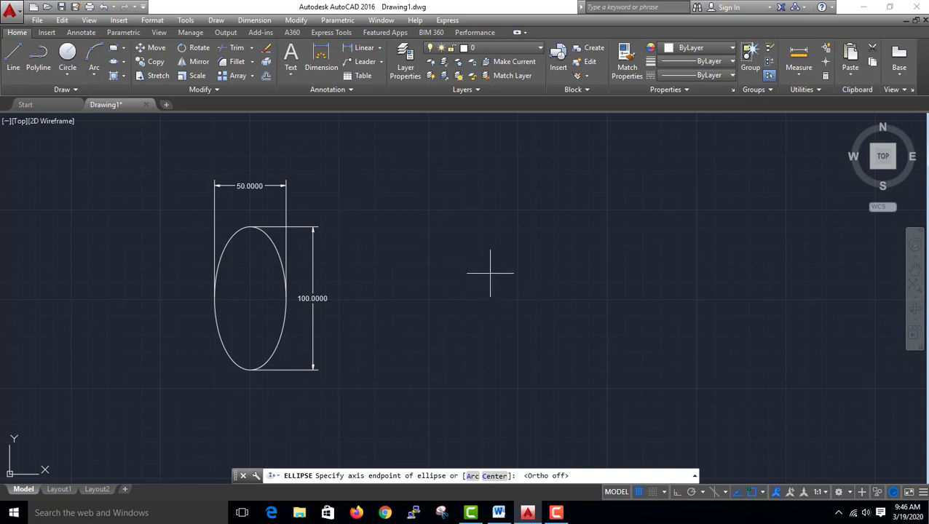
{"action": "left_click", "coordinate": [491, 272]}
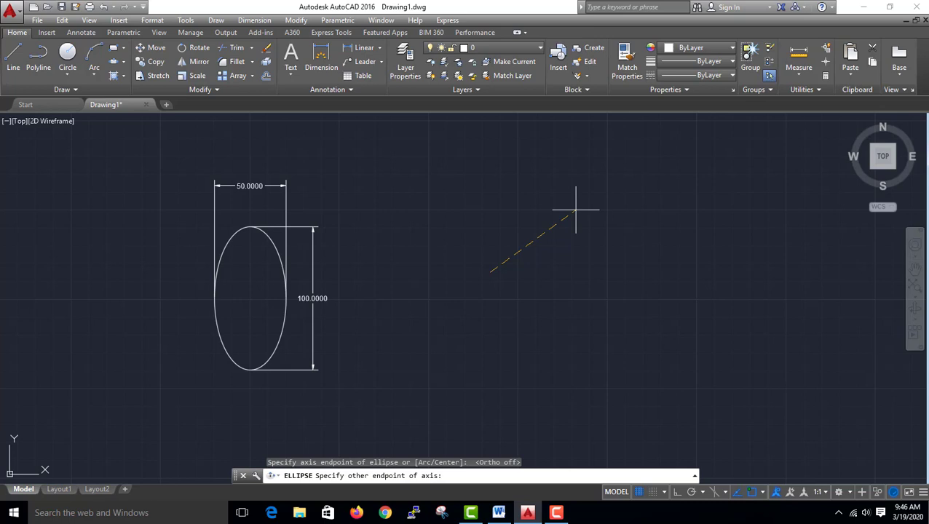
{"action": "type", "text": "60"}
{"action": "key", "text": "Return"}
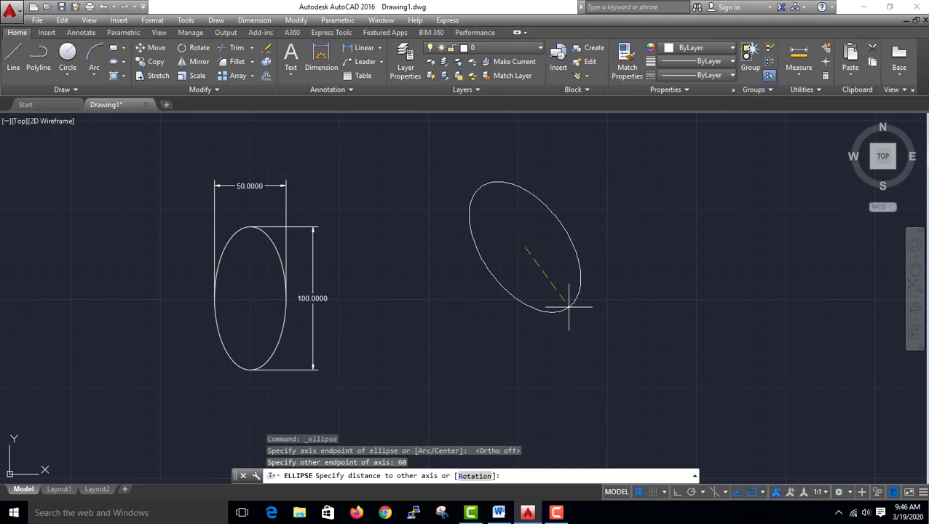
{"action": "type", "text": "50"}
{"action": "key", "text": "Return"}
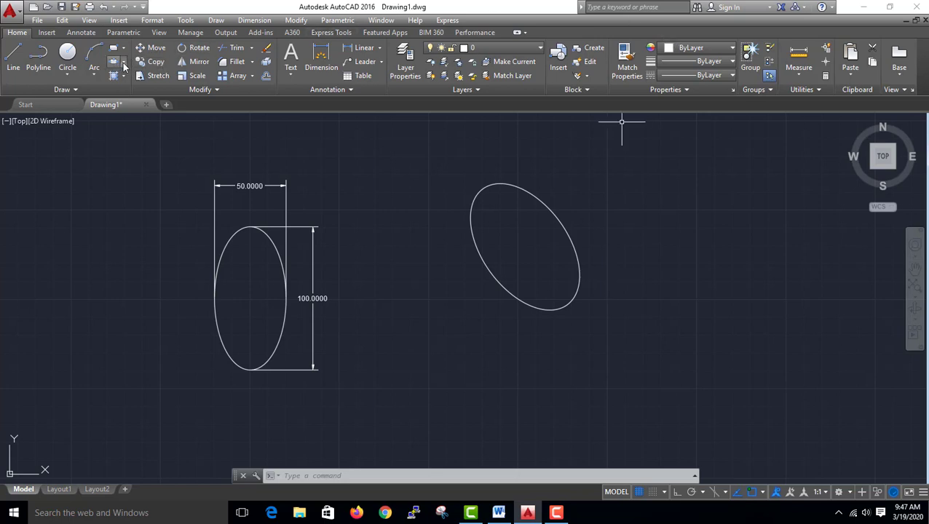
Pan the drawing left to free space right of the tilted ellipse.
{"action": "left_click", "coordinate": [124, 63]}
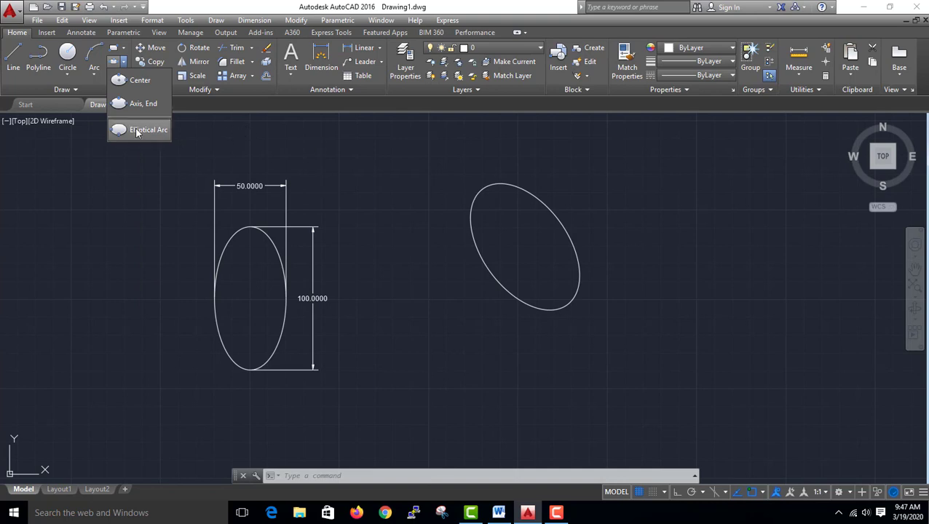
{"action": "left_click", "coordinate": [608, 249]}
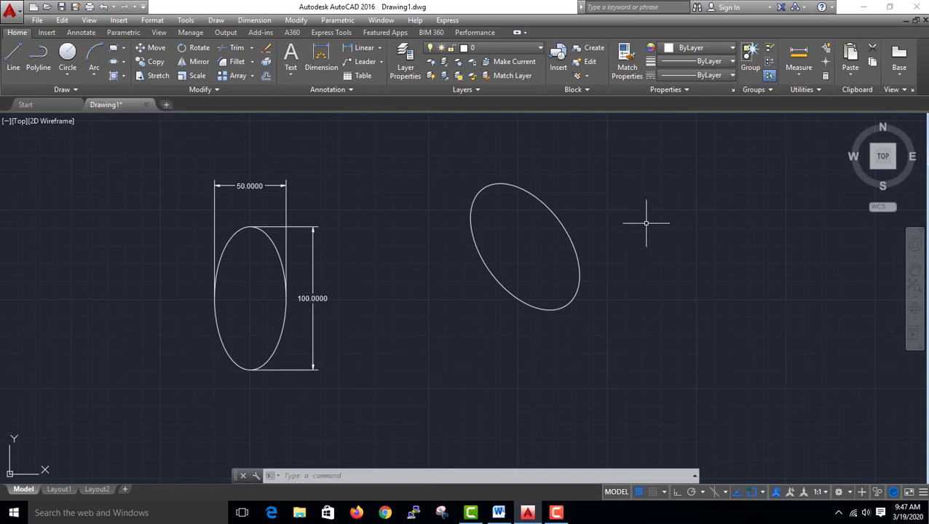
{"action": "scroll", "coordinate": [596, 238], "scroll_direction": "down", "scroll_amount": 2}
{"action": "middle_click_drag", "start_coordinate": [597, 237], "coordinate": [333, 216]}
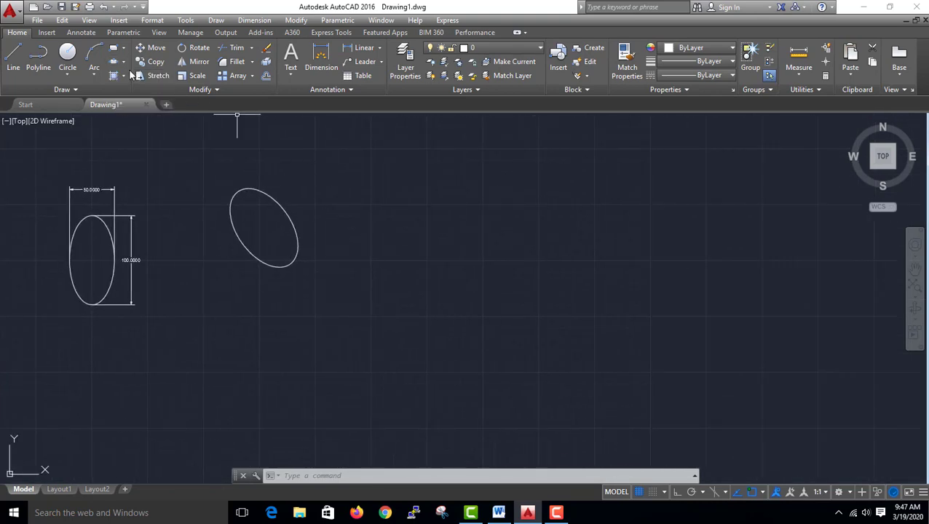
Draw an elliptical arc on a 50-unit axis with 60 other-axis distance, picking its start and end angles.
{"action": "left_click", "coordinate": [122, 61]}
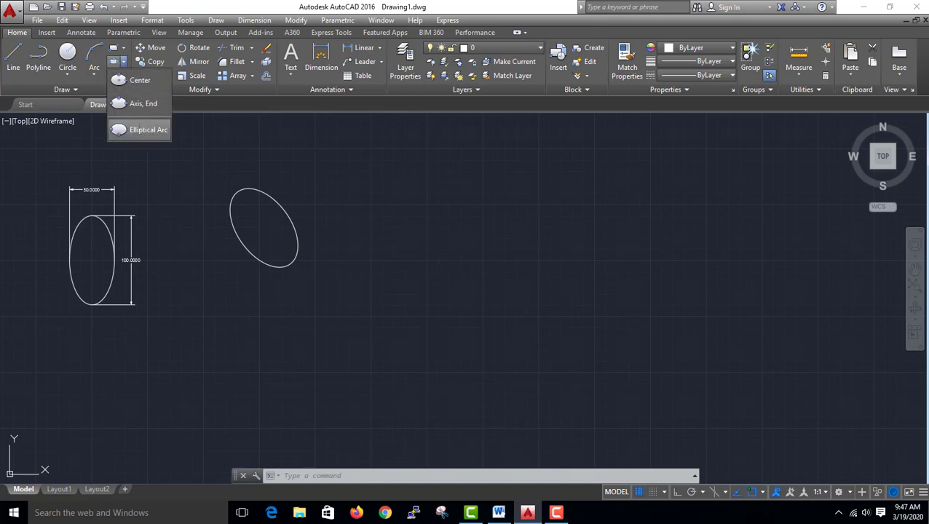
{"action": "left_click", "coordinate": [138, 129]}
{"action": "left_click", "coordinate": [463, 275]}
{"action": "type", "text": "50"}
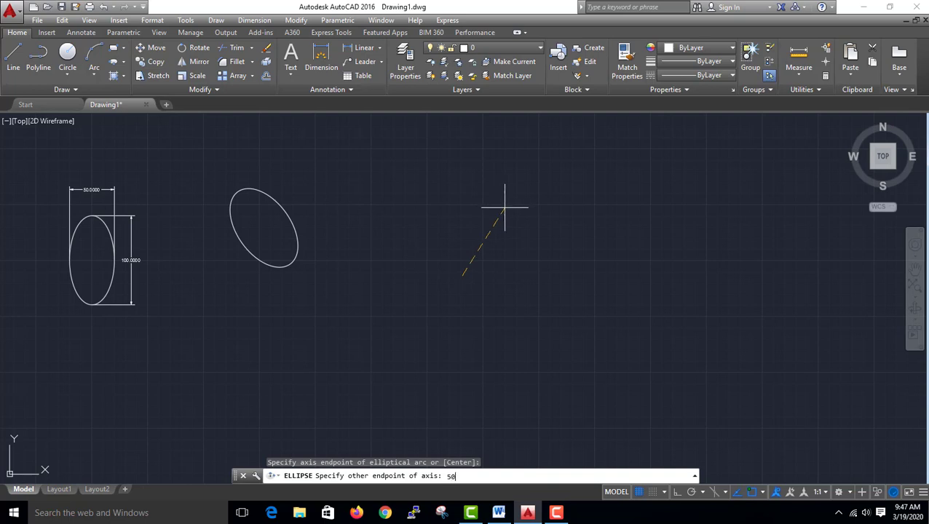
{"action": "key", "text": "Return"}
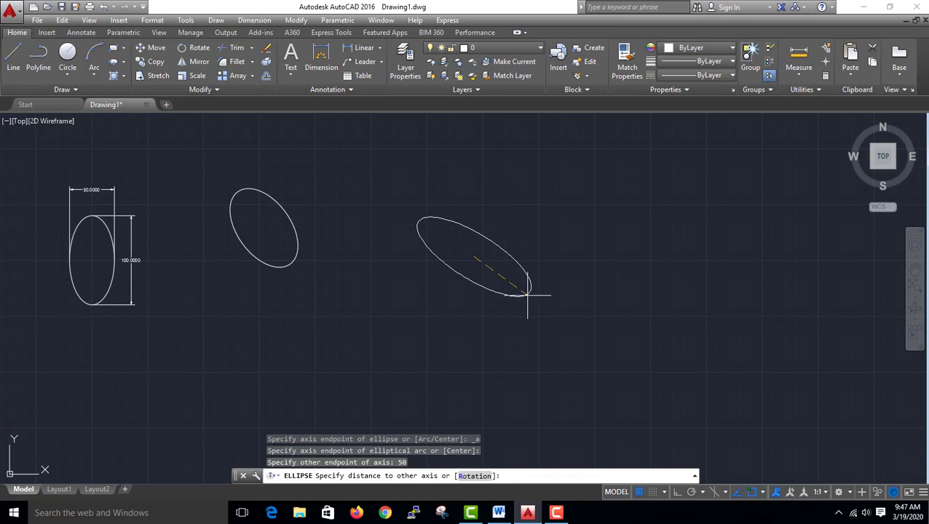
{"action": "type", "text": "60"}
{"action": "key", "text": "Return"}
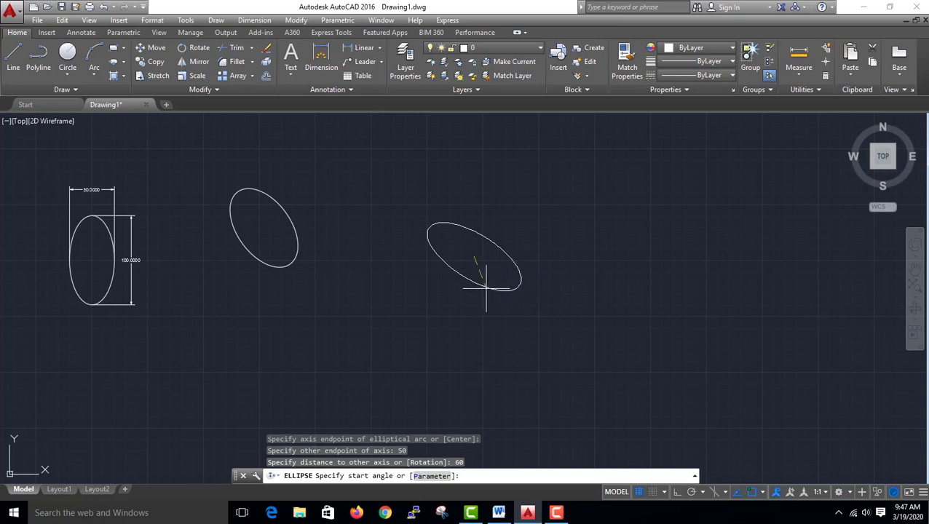
{"action": "left_click", "coordinate": [486, 287]}
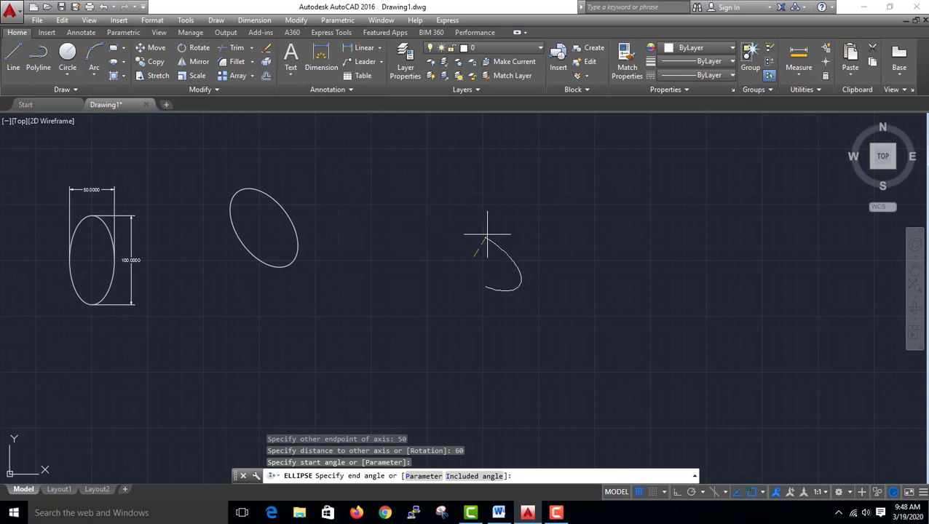
{"action": "left_click", "coordinate": [503, 254]}
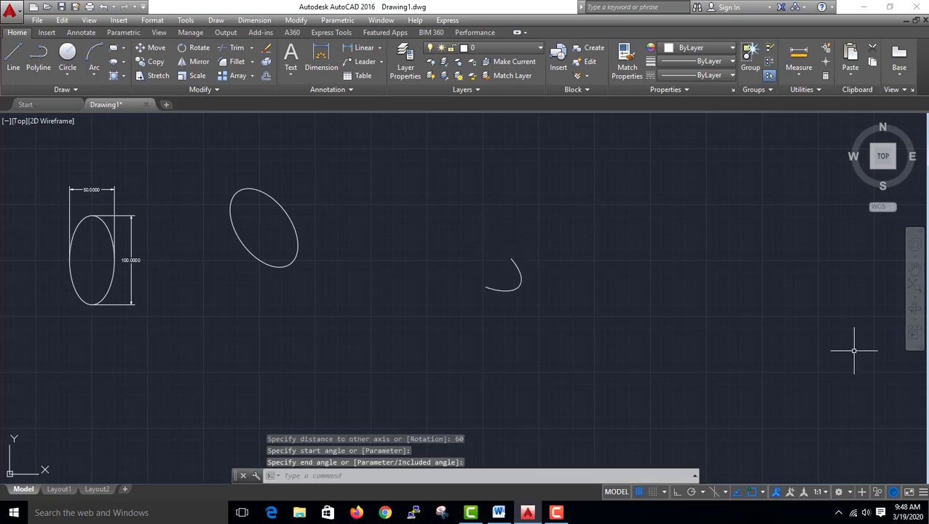